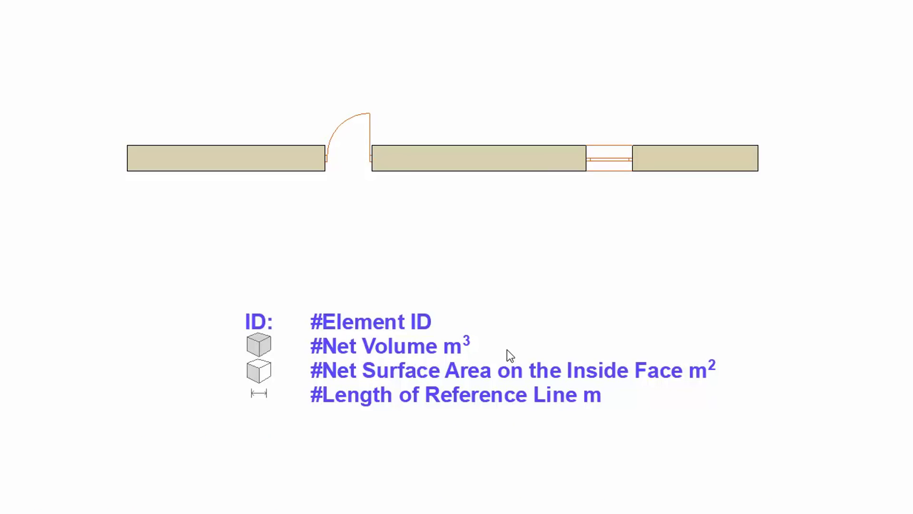
Open the legend text for editing and turn the first placeholder into an Element ID autotext field
click(749, 442)
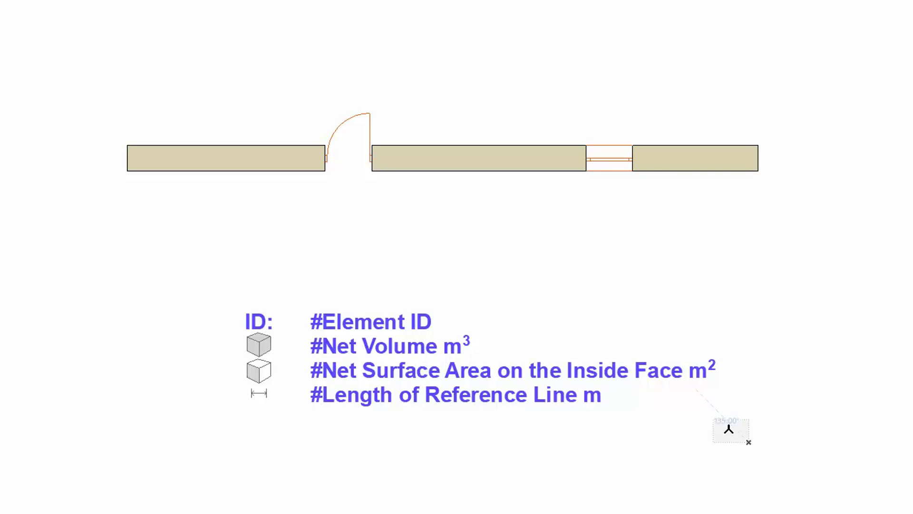
click(180, 259)
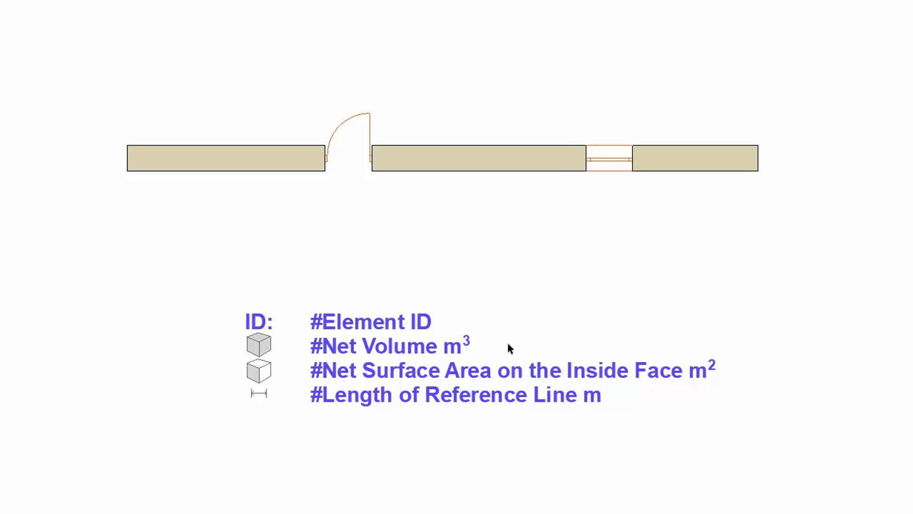
click(425, 330)
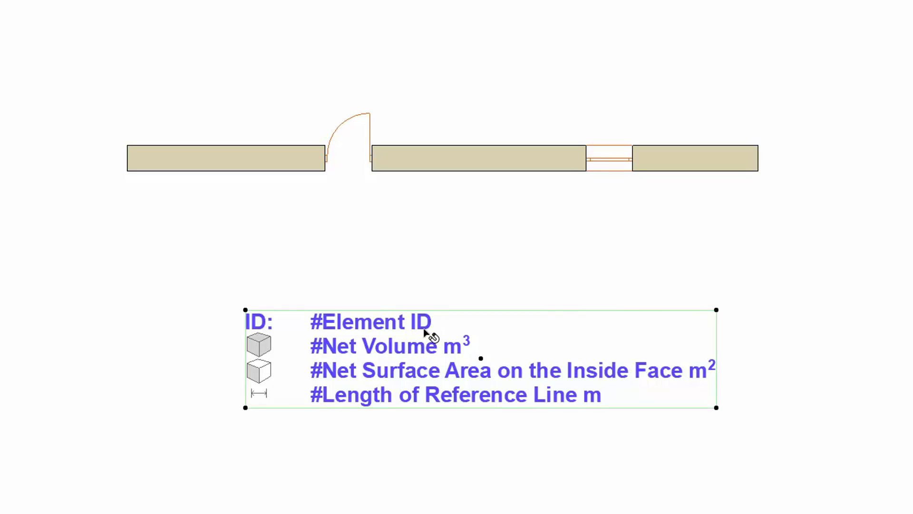
double_click(425, 330)
click(270, 249)
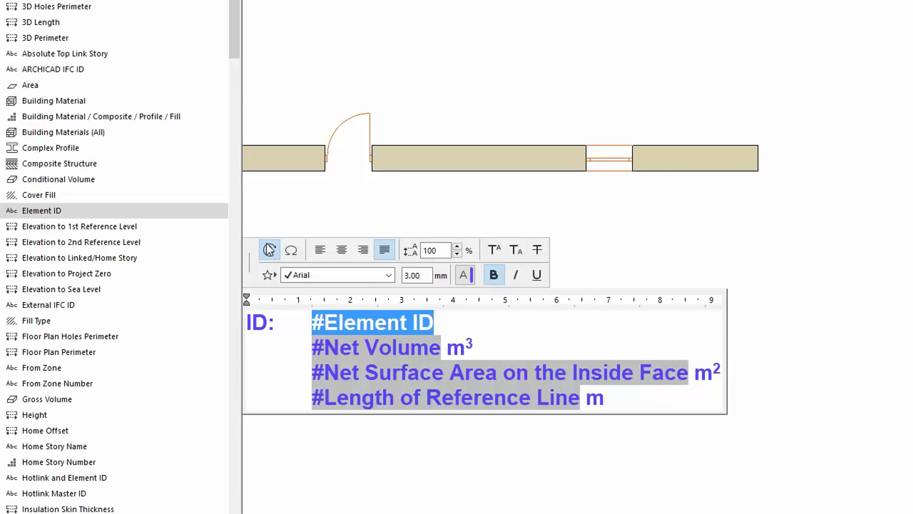
click(193, 216)
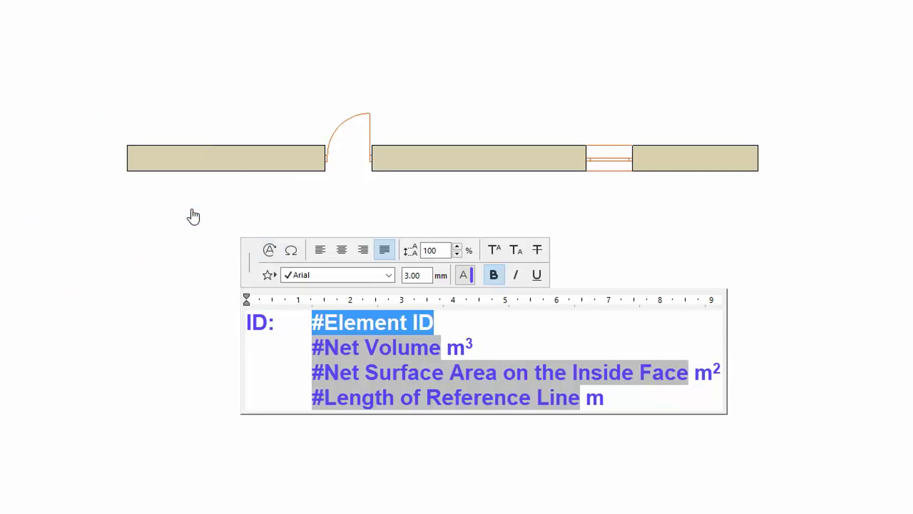
Replace the volume and area placeholders with Net Volume and Net Surface Area on the Inside Face autotext
click(364, 347)
click(269, 249)
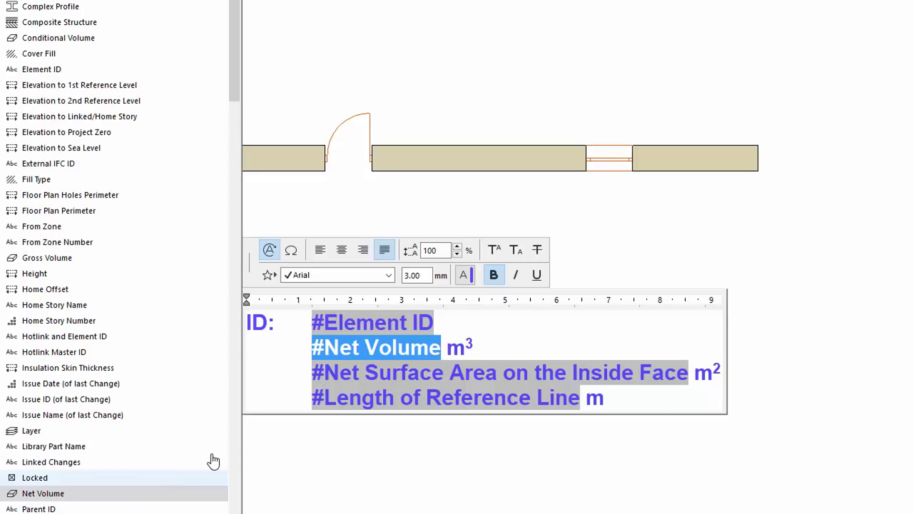
click(381, 373)
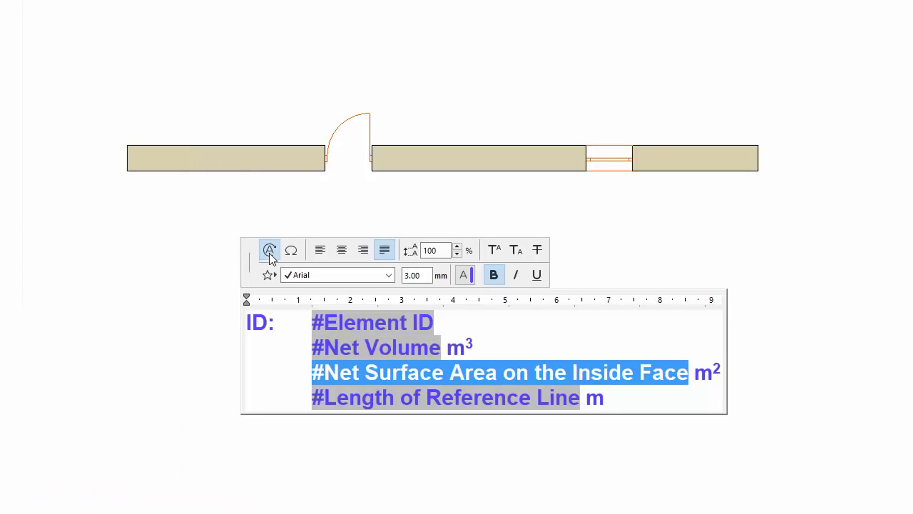
click(269, 251)
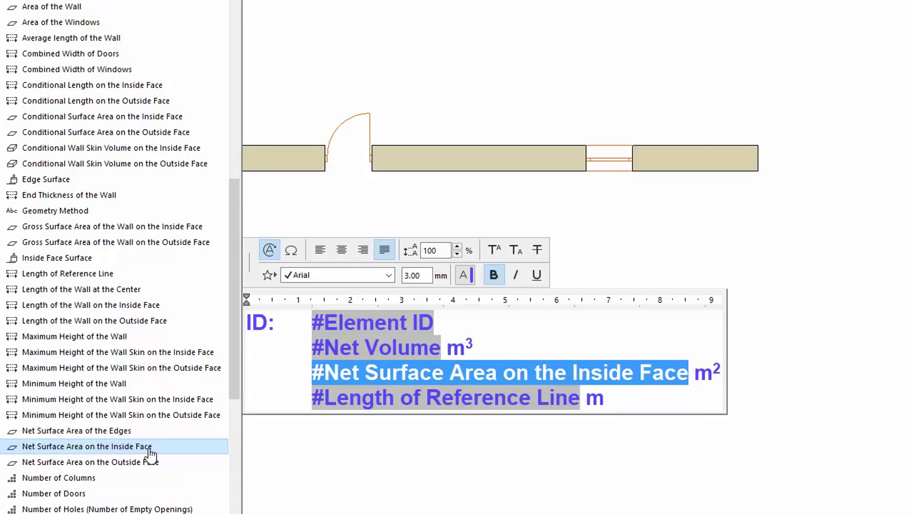
click(150, 450)
Insert the Length of Reference Line autotext field, then select the legend text with its ID prefix and units
click(410, 398)
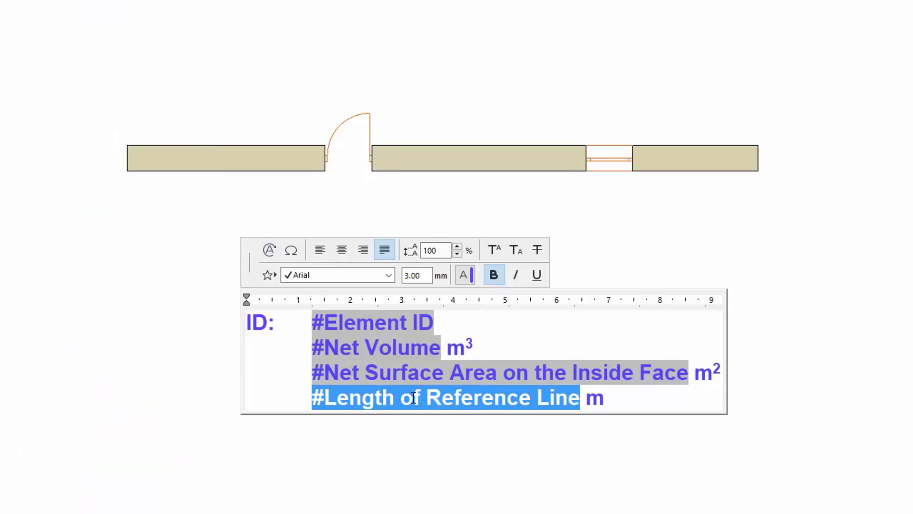
click(271, 251)
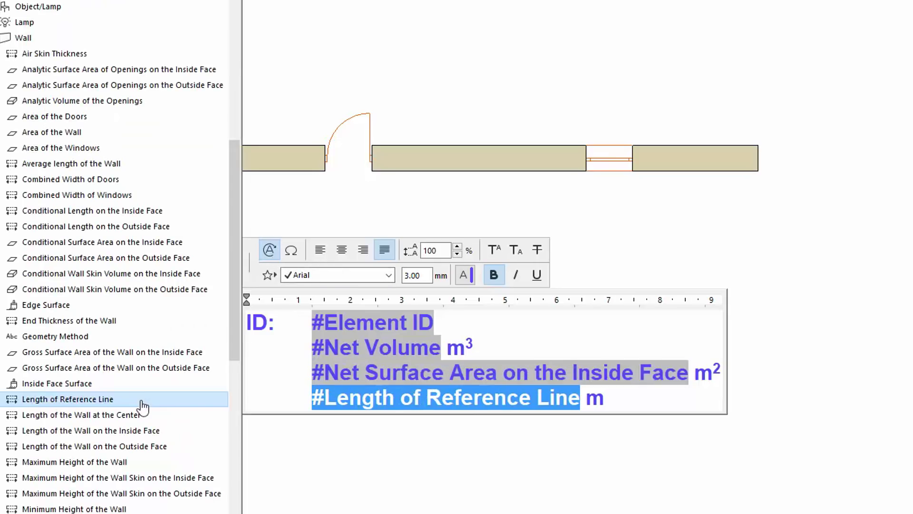
click(142, 401)
drag(248, 324, 278, 334)
drag(475, 346, 449, 346)
drag(692, 372, 722, 372)
drag(608, 398, 237, 321)
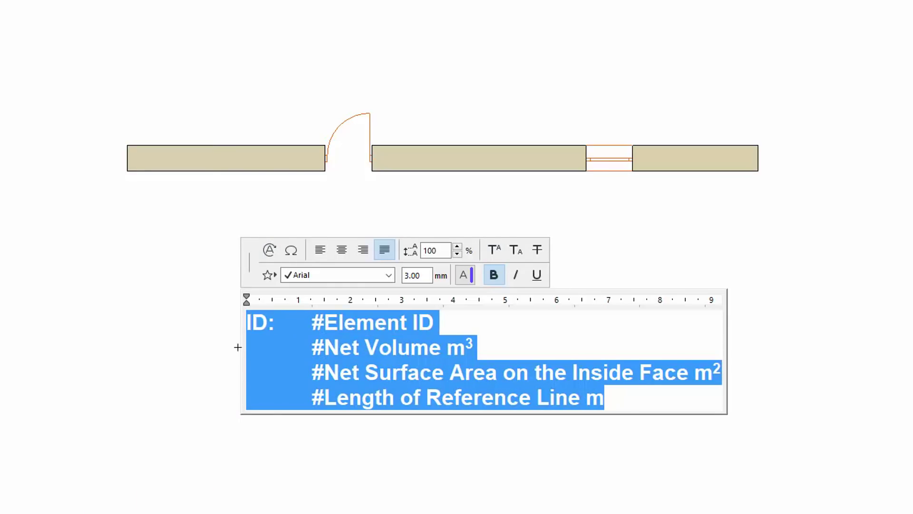
Copy the entire autotext legend text block to the clipboard
right_click(384, 349)
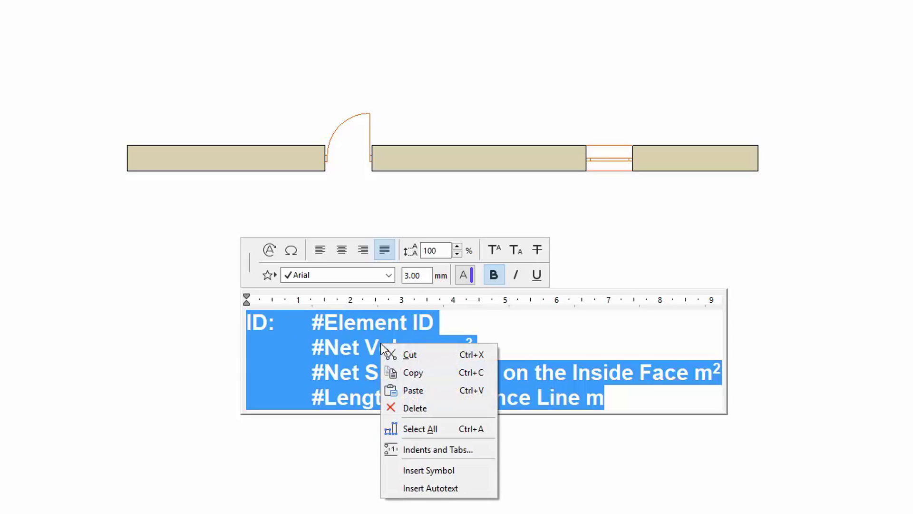
click(455, 372)
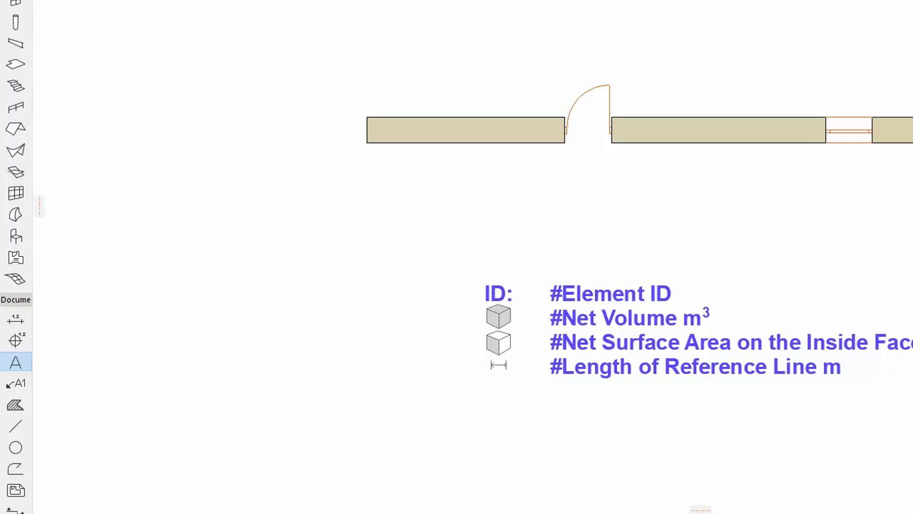
Switch to the Label Tool and check its default Text / Autotext label settings
click(18, 384)
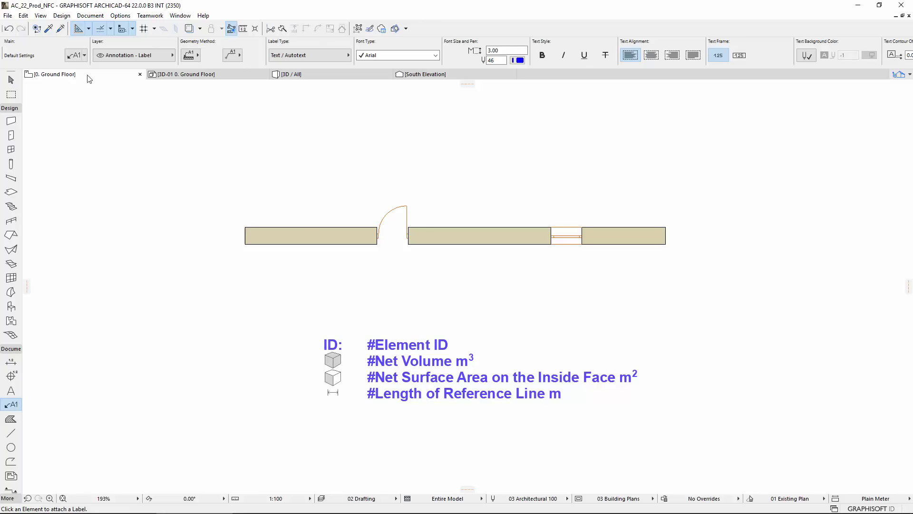
click(75, 55)
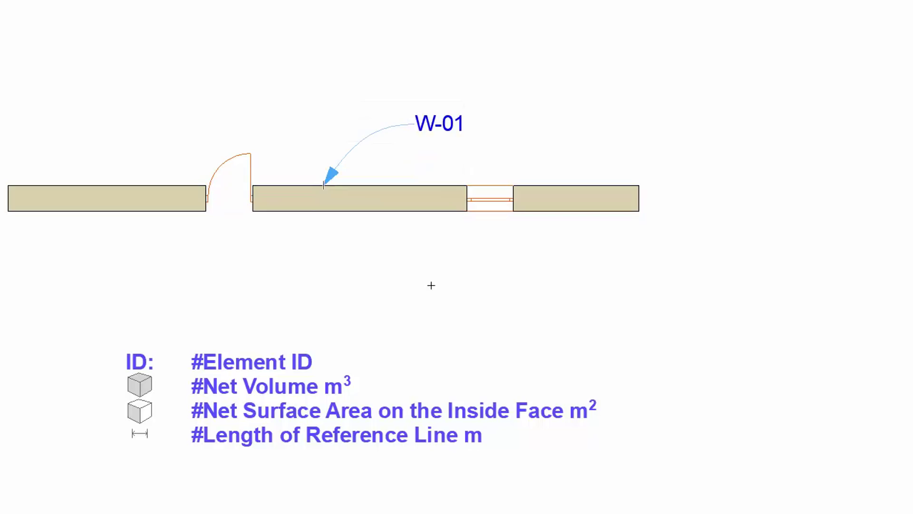
Paste the copied autotext legend into the W-01 wall label's text
click(459, 123)
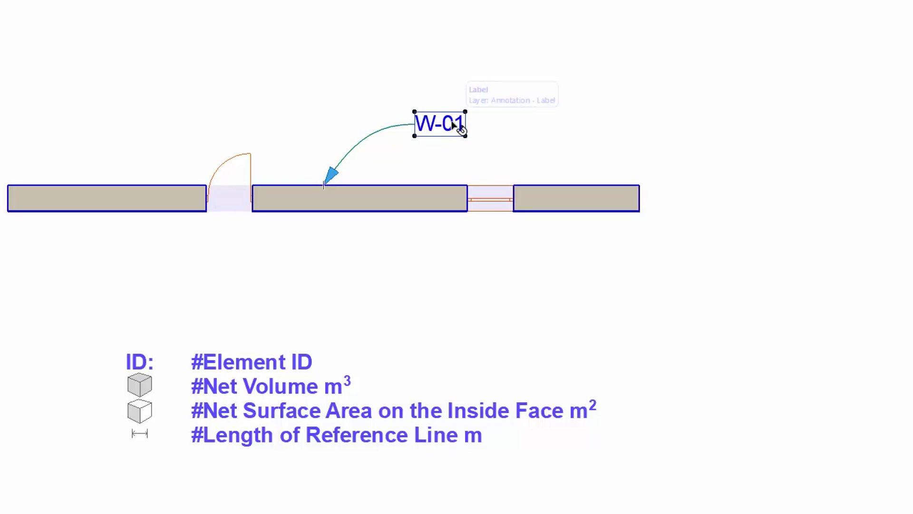
double_click(445, 123)
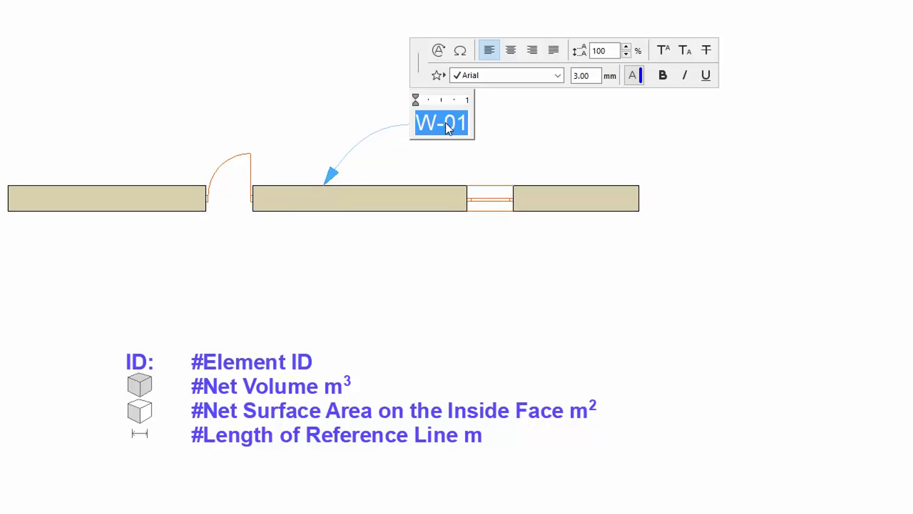
right_click(446, 122)
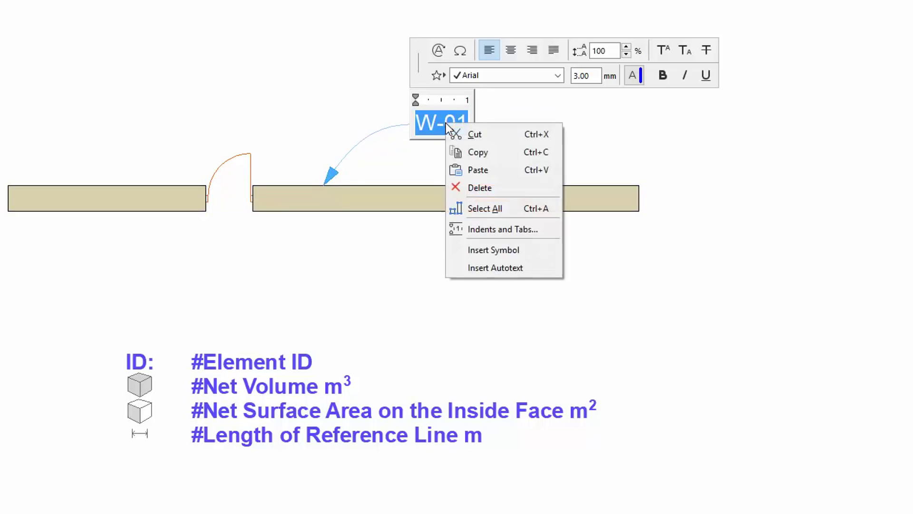
click(519, 170)
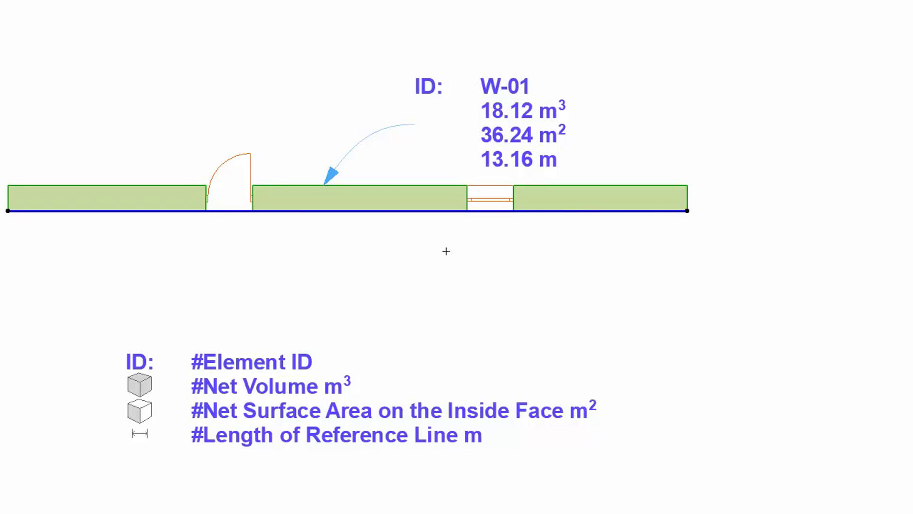
Drag a copy of the three legend symbols beside the label's volume, area and length values
key(Escape)
drag(92, 344, 160, 462)
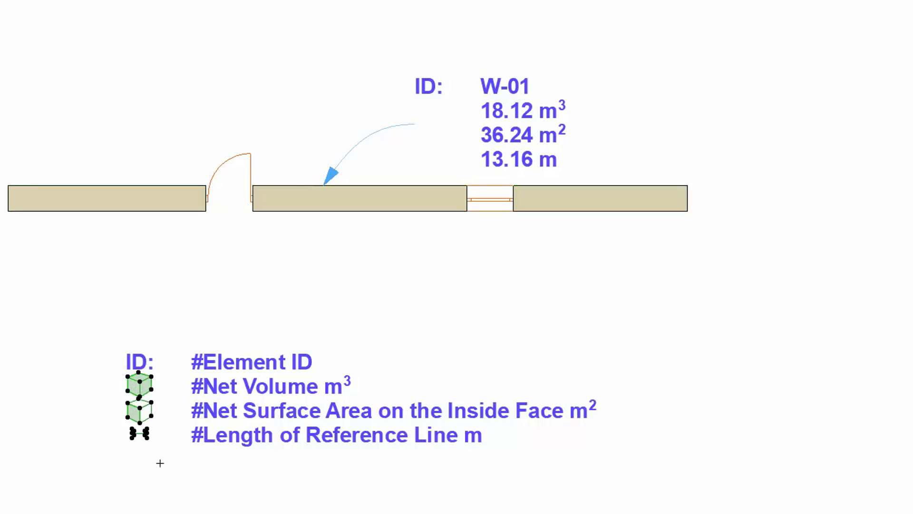
right_click(146, 400)
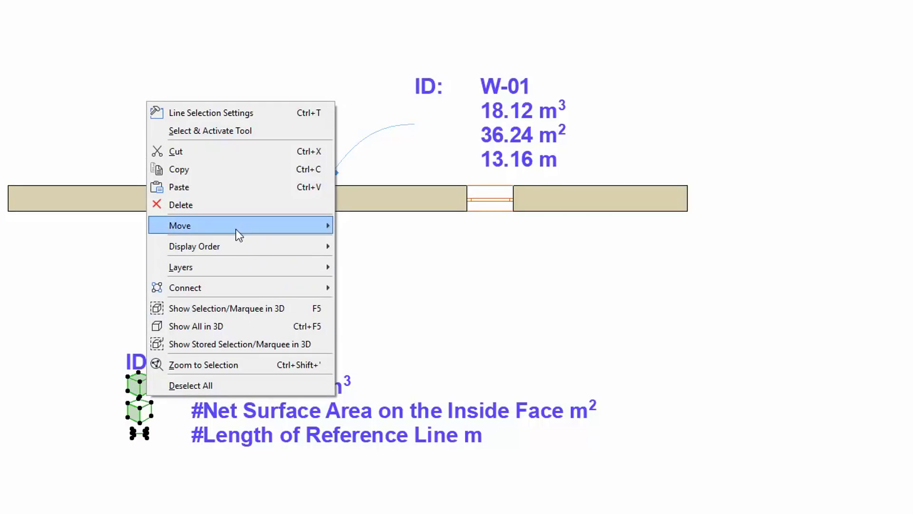
mouse_move(250, 227)
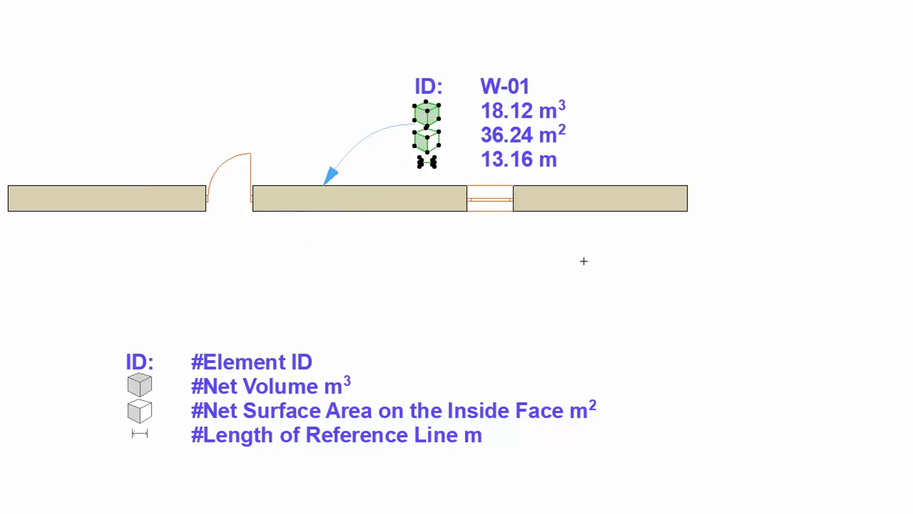
click(584, 259)
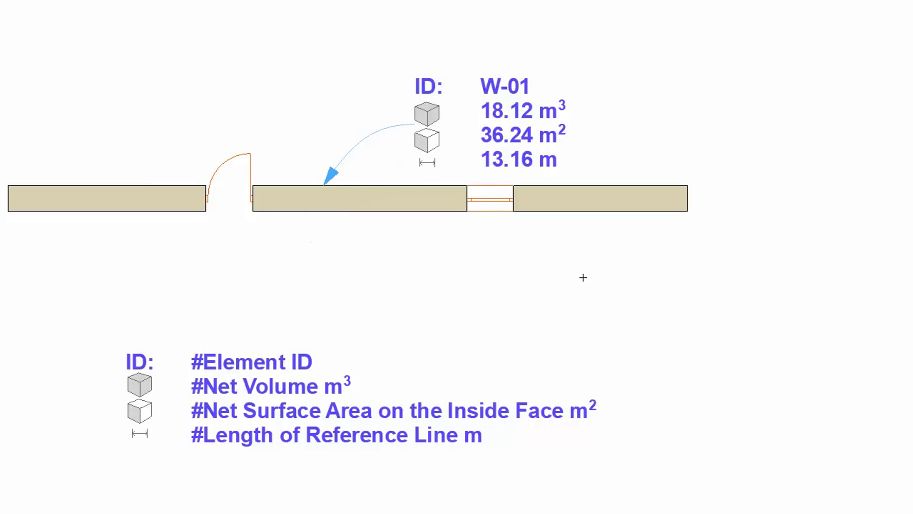
Shorten the wall from its right end, then swing that end down to tilt the wall
click(687, 211)
click(688, 211)
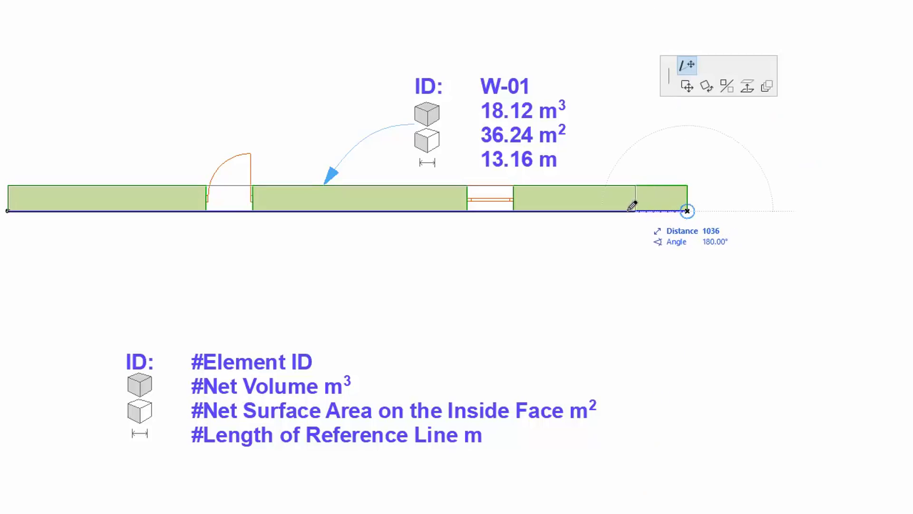
click(602, 210)
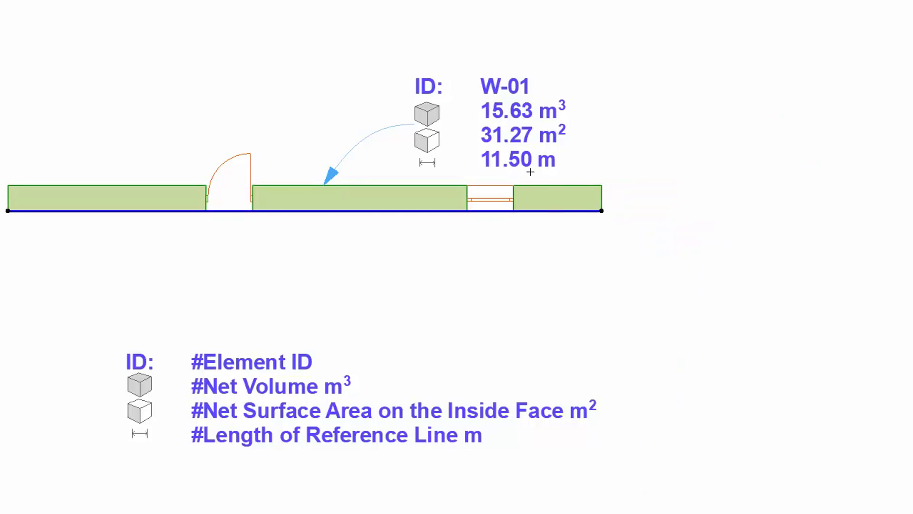
click(603, 211)
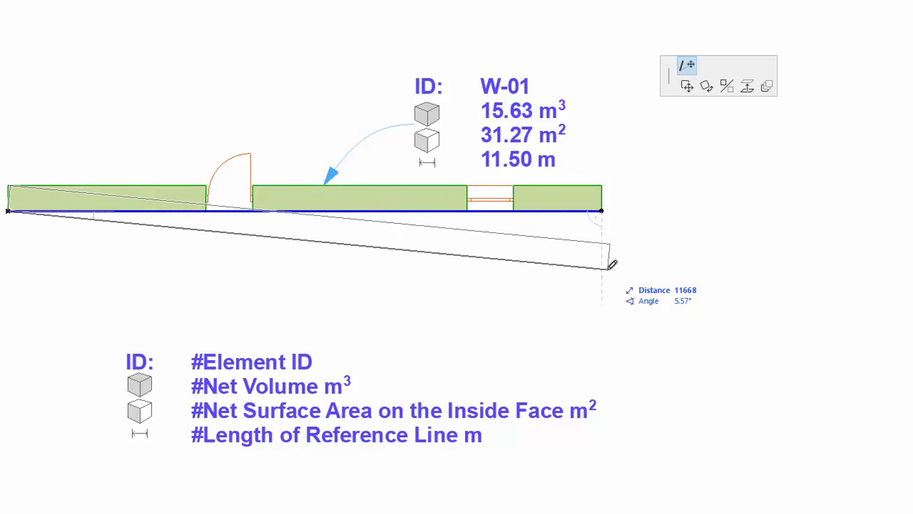
click(607, 268)
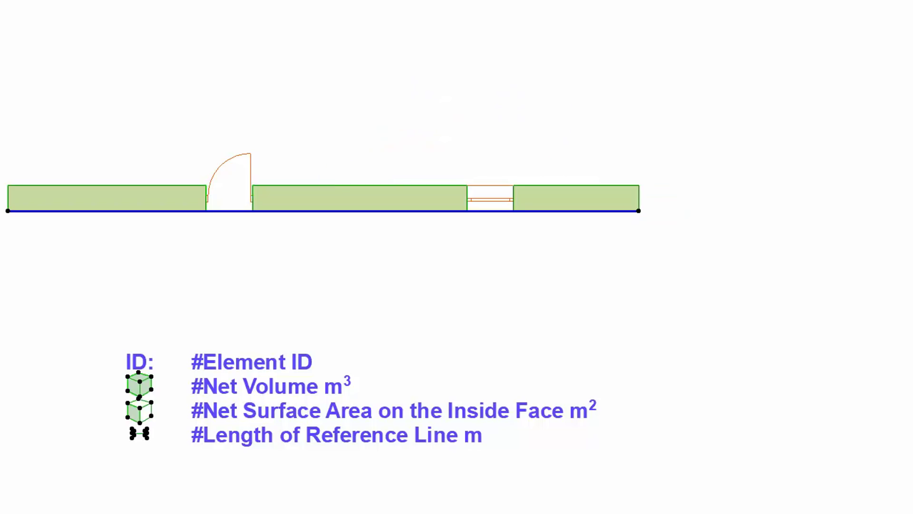
Deselect everything and marquee-select the whole label drawing with field names and symbols
click(55, 269)
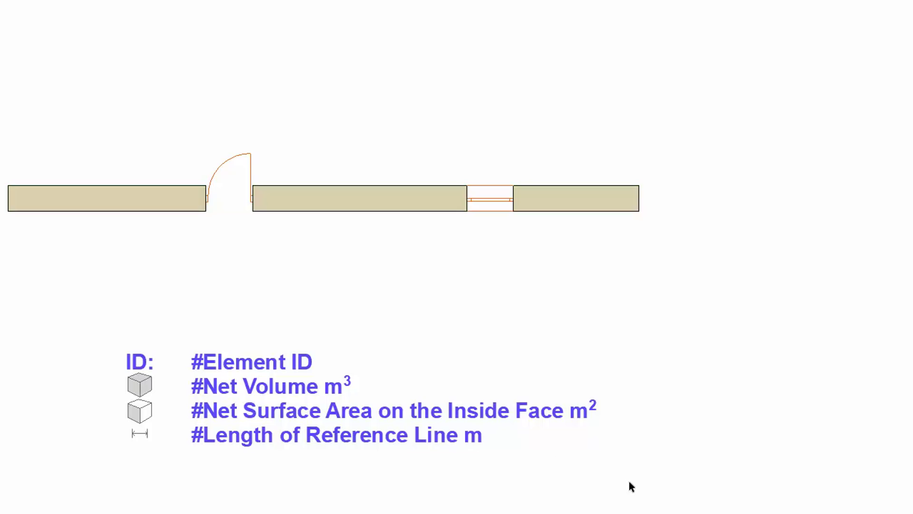
drag(402, 381, 59, 299)
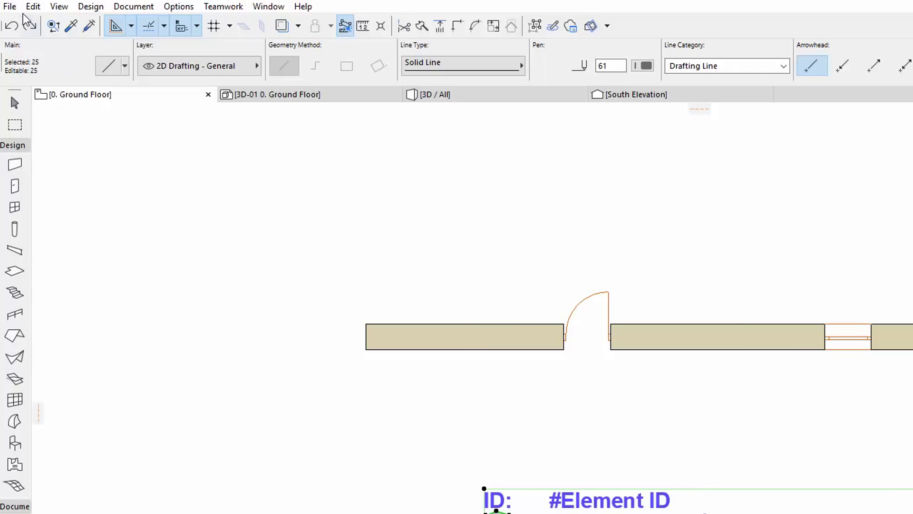
Save the selection as a label library part named 'Wall Label'
click(10, 6)
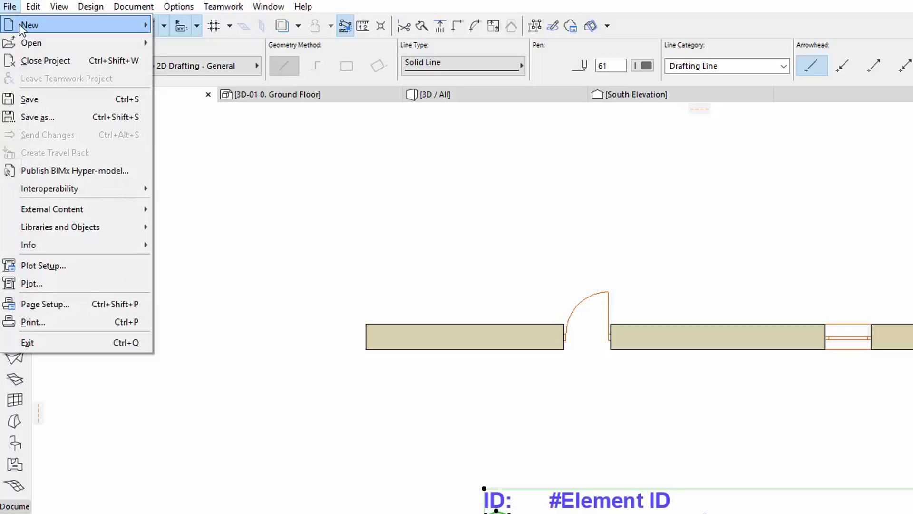
mouse_move(110, 224)
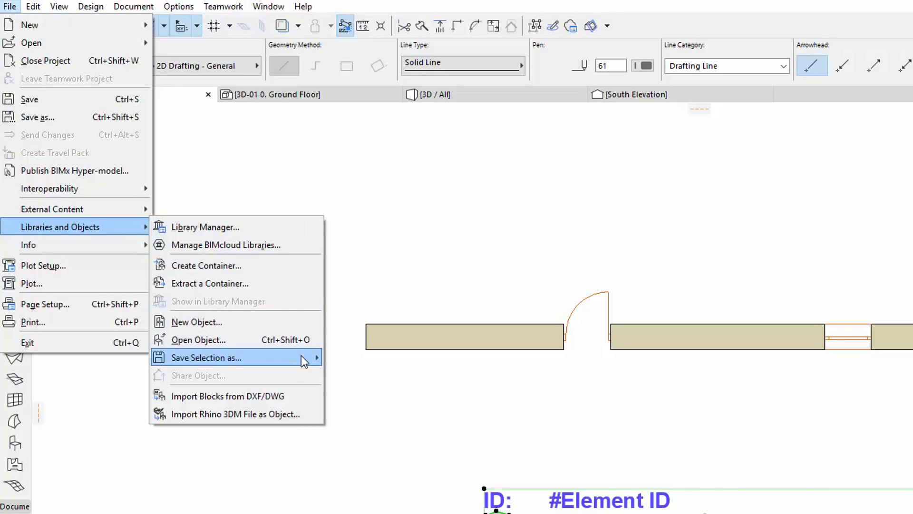
mouse_move(319, 357)
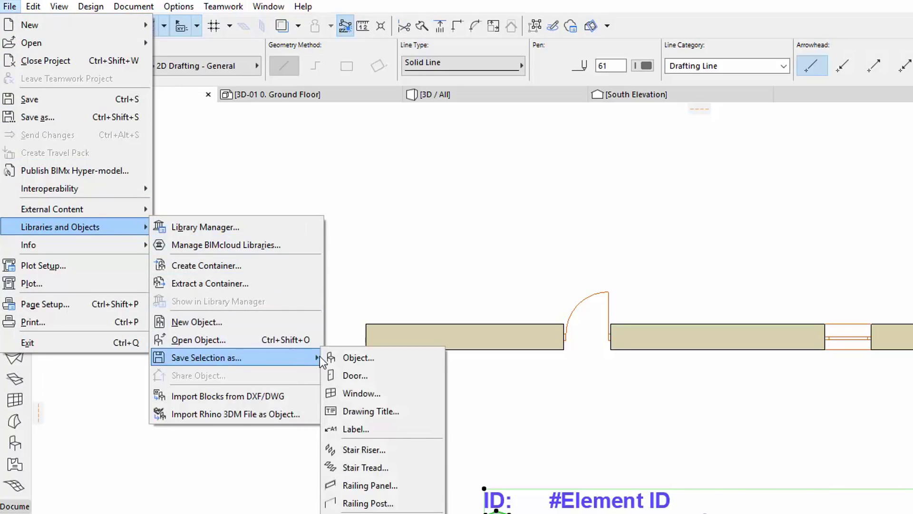
click(412, 428)
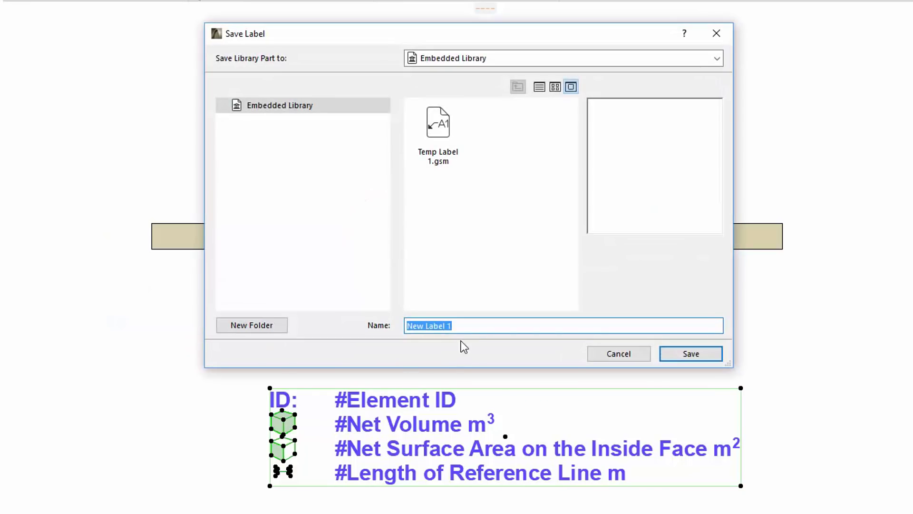
text(Wall Label)
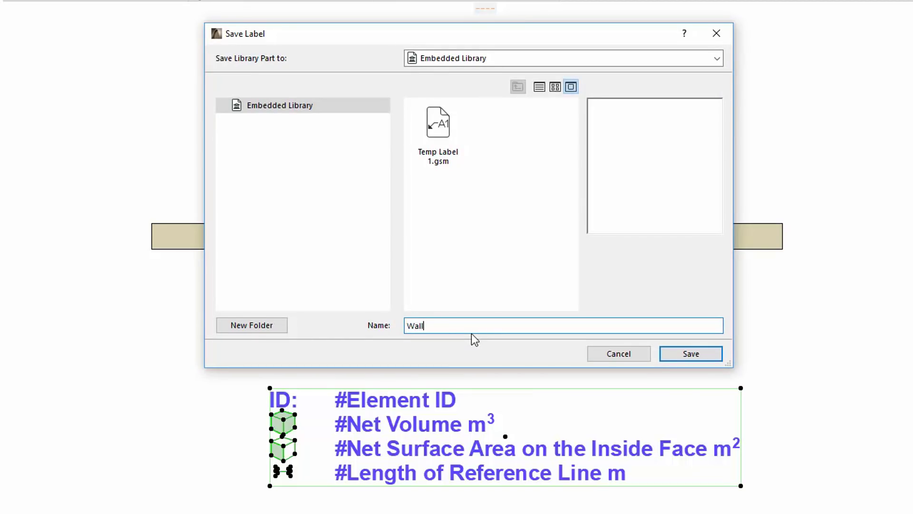
click(709, 354)
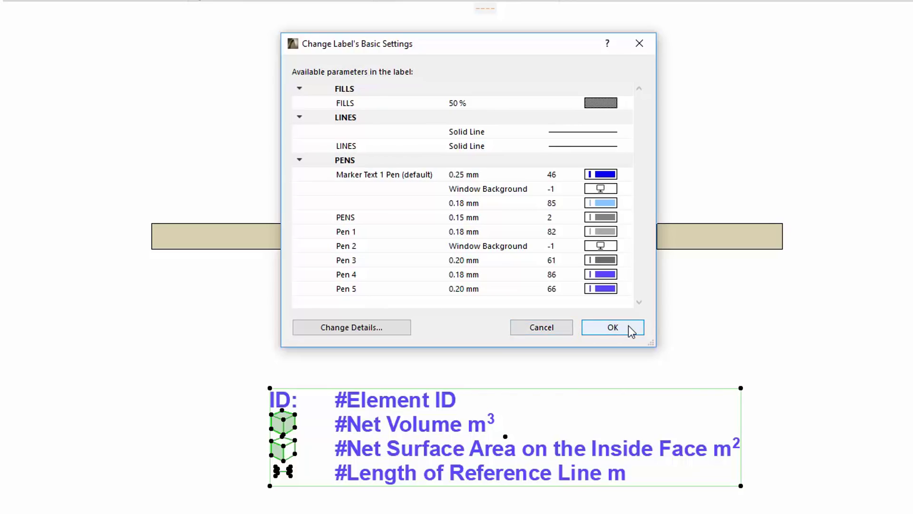
Accept the label's basic pen and fill settings and find Wall Label among the default label types
click(613, 327)
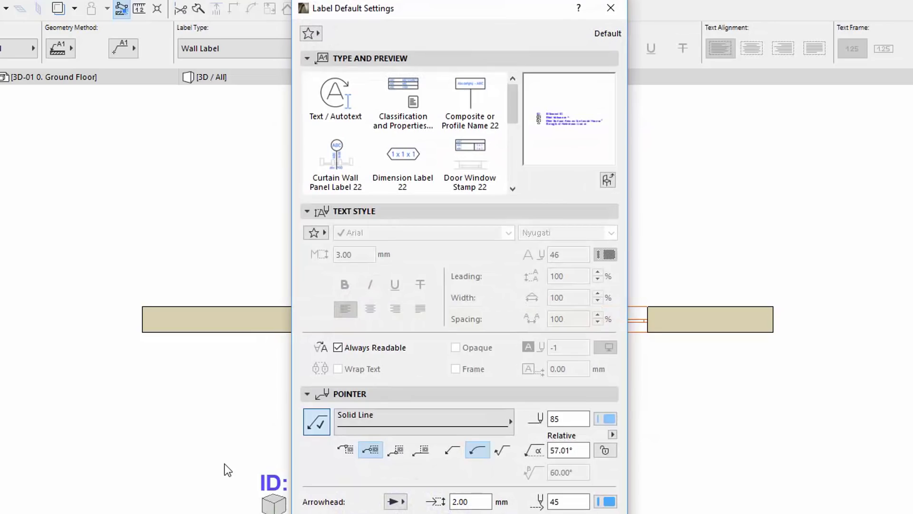
drag(514, 102, 515, 164)
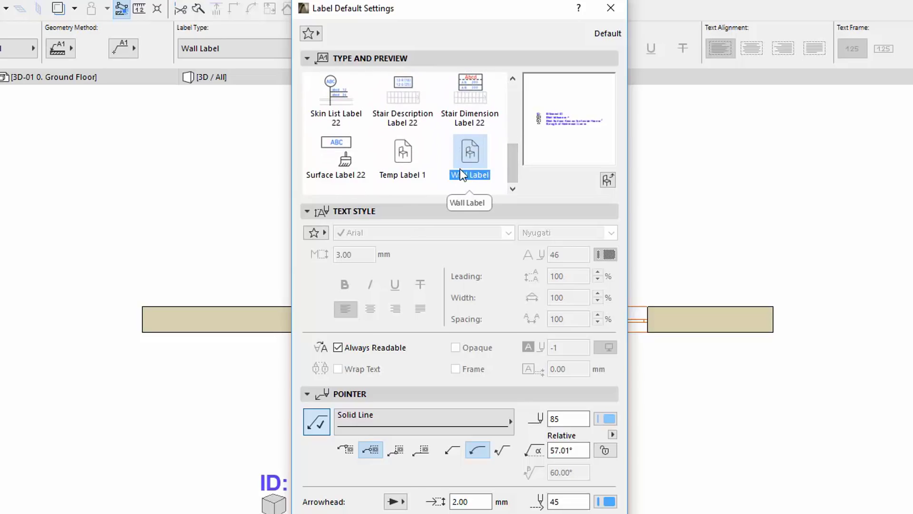
Place the Wall Label on the middle wall and relocate the wall's right end point
key(Return)
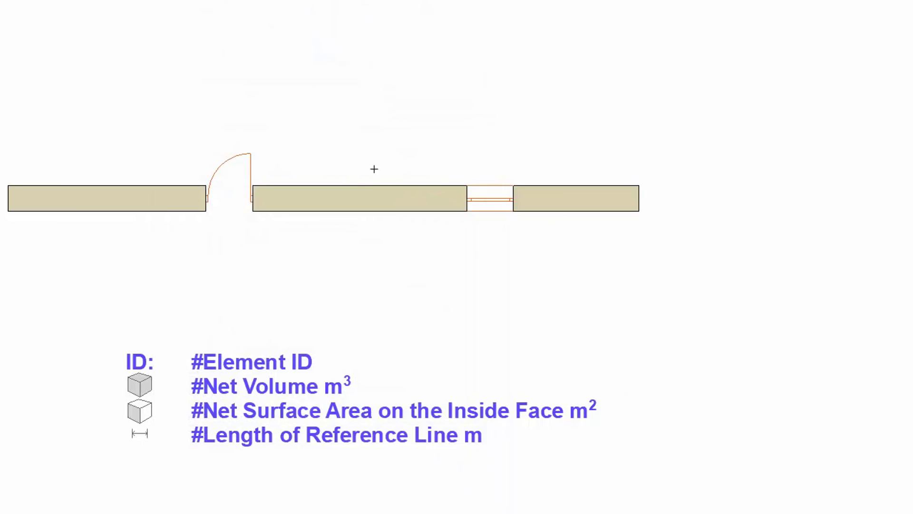
click(324, 186)
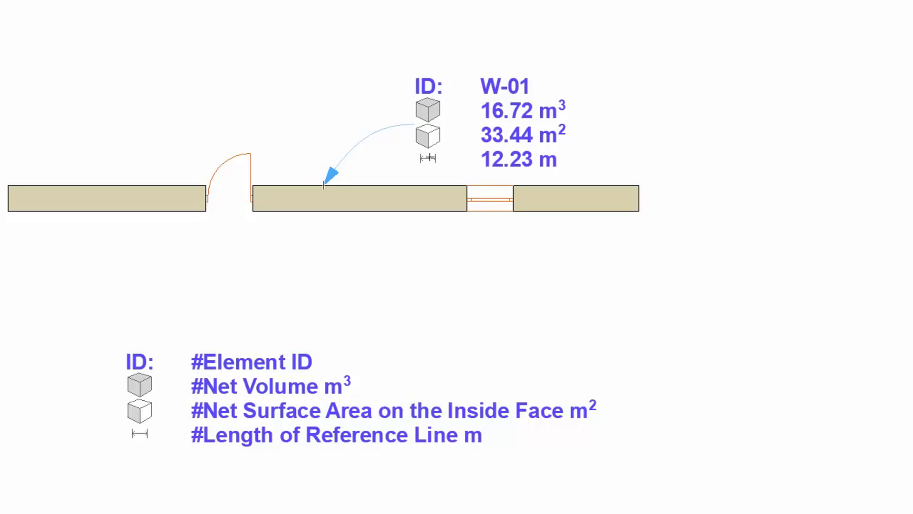
click(632, 198)
click(639, 210)
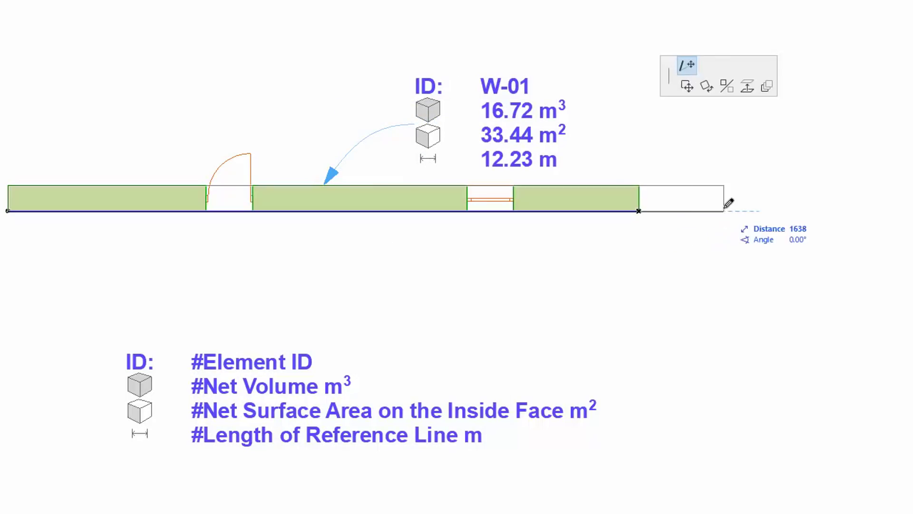
click(789, 200)
click(789, 211)
click(553, 211)
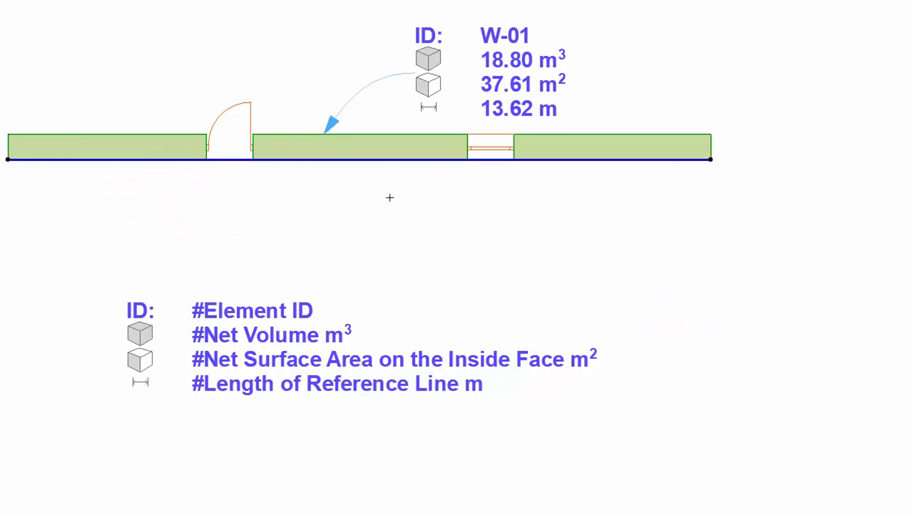
Widen the door opening along the wall, then select the updated wall label
click(250, 164)
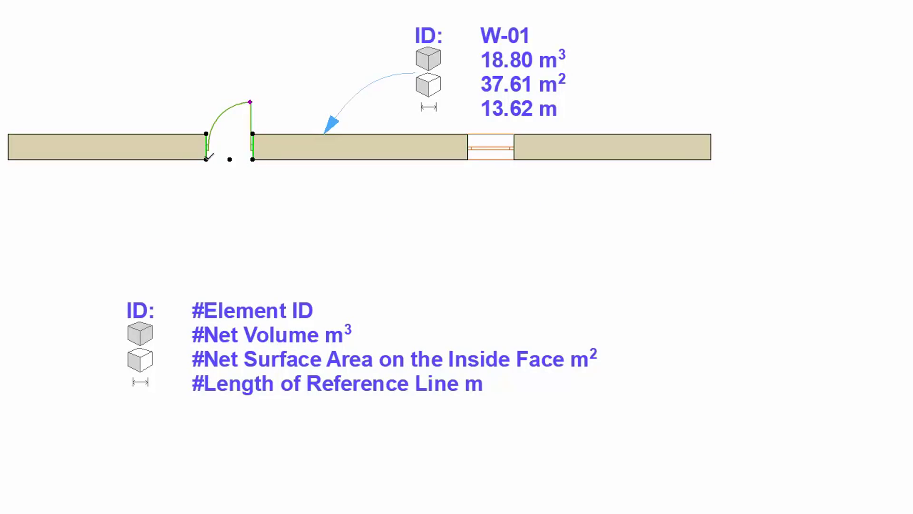
click(206, 160)
click(192, 158)
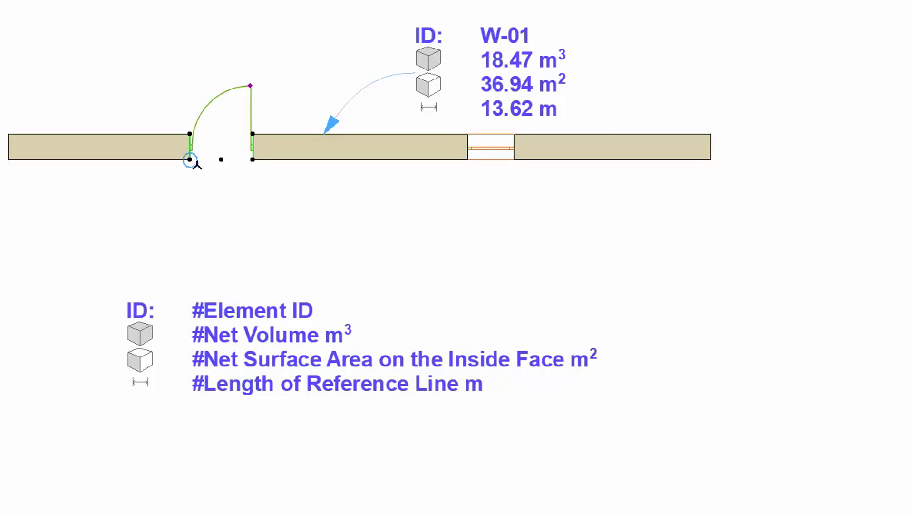
key(Escape)
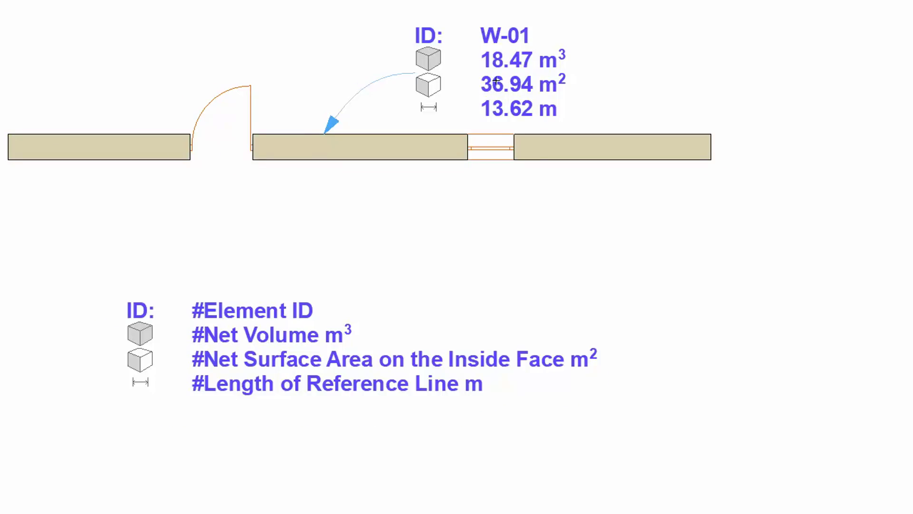
scroll(496, 81, up, 3)
middle_drag(496, 80, 495, 200)
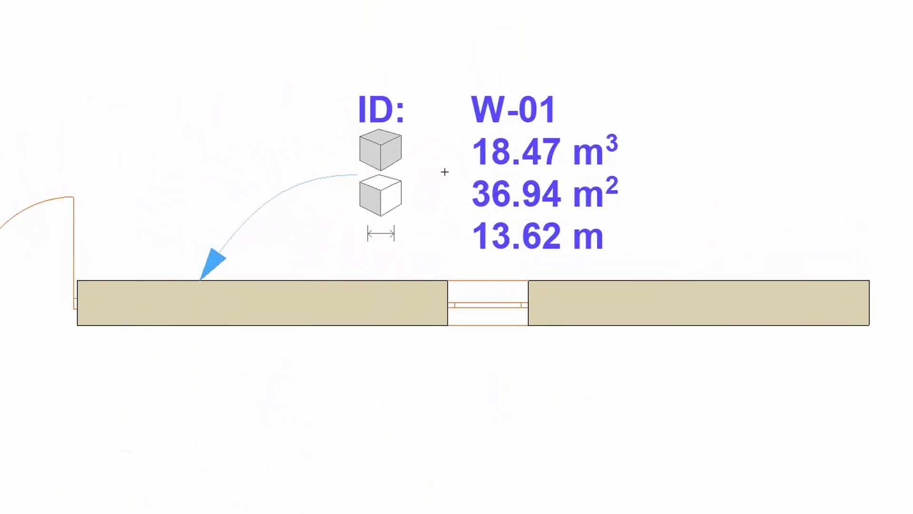
click(387, 152)
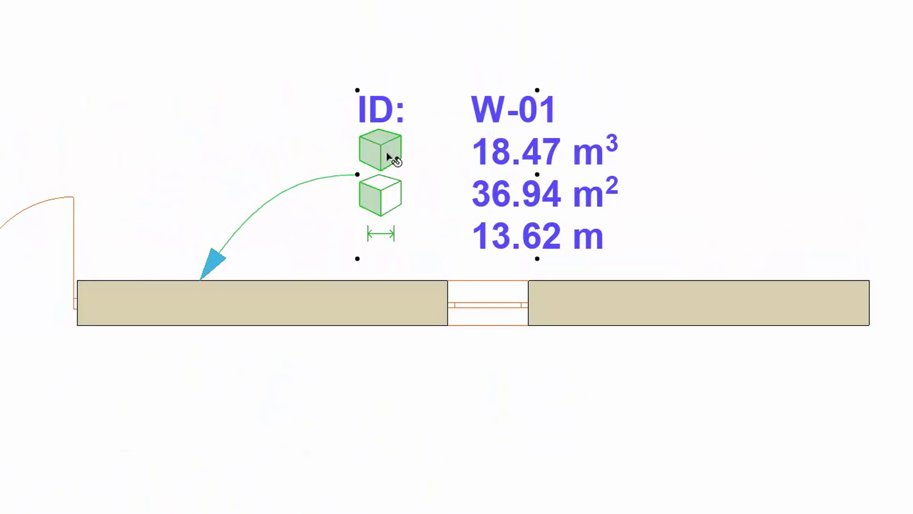
In the label's Symbol Label Settings, set Pen 1 to orange pen 3 and Pens 4 and 5 to black pen 1
key(ctrl+t)
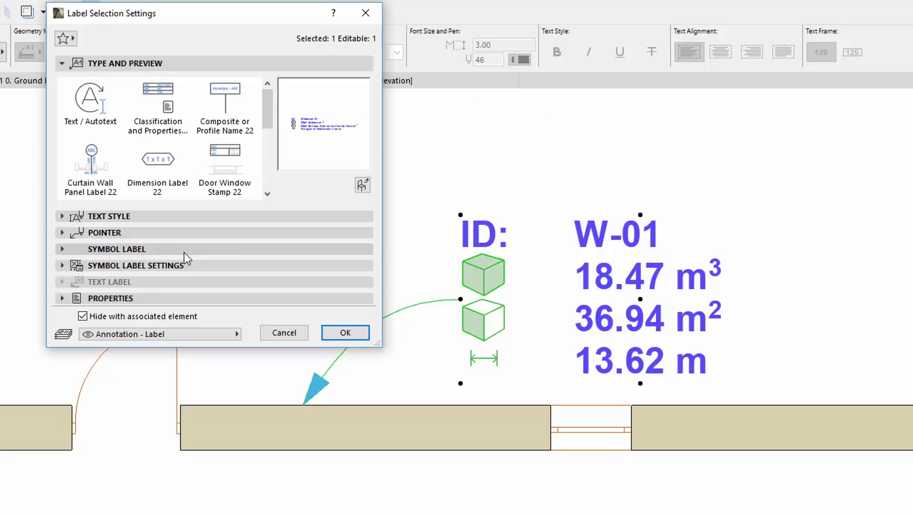
click(187, 264)
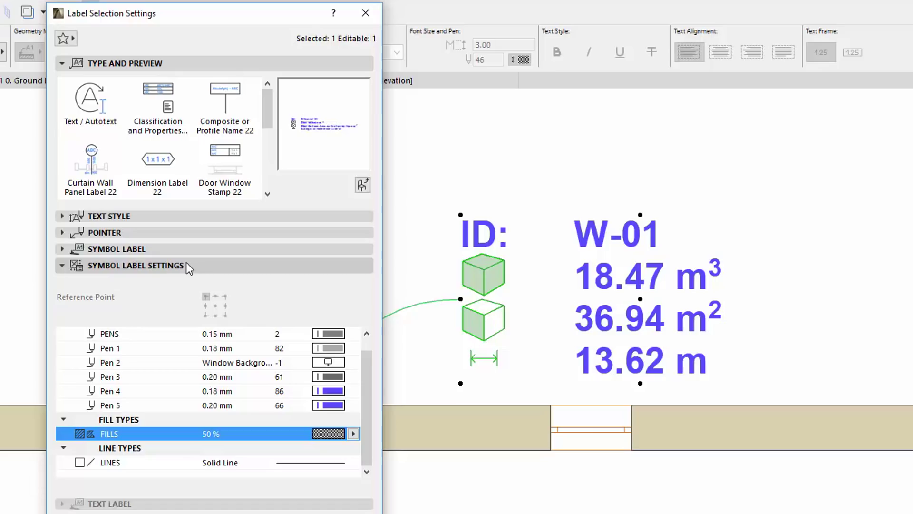
click(328, 347)
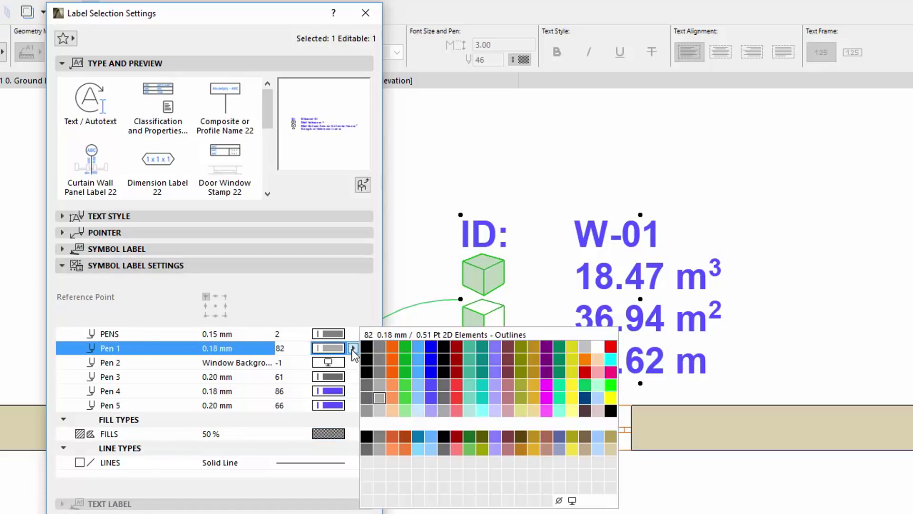
click(393, 350)
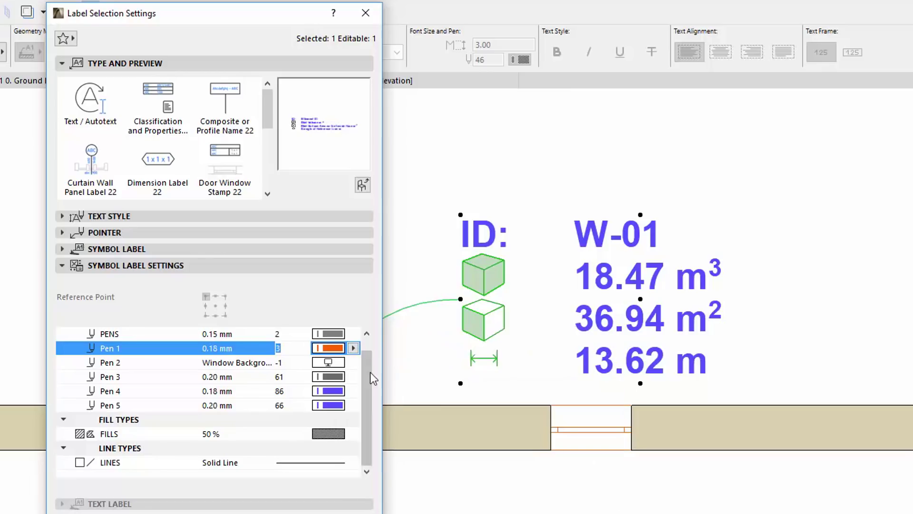
click(354, 391)
click(366, 390)
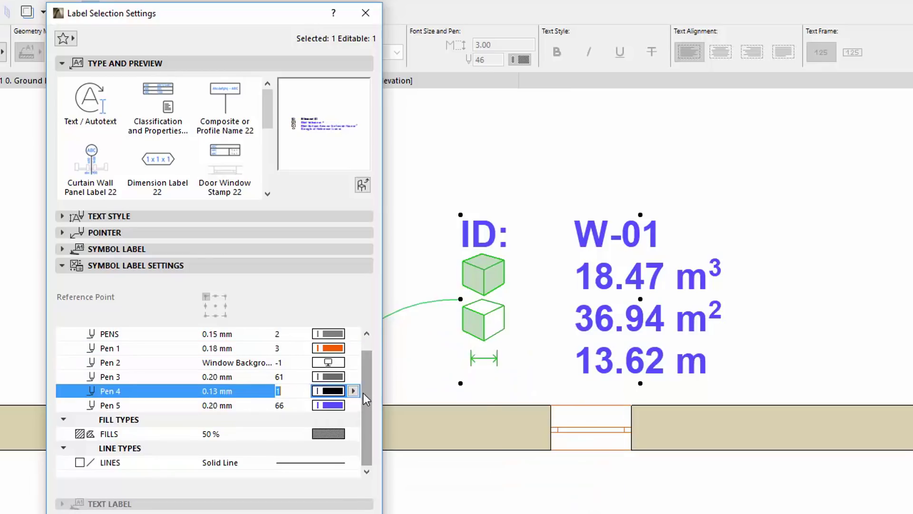
click(353, 404)
click(365, 404)
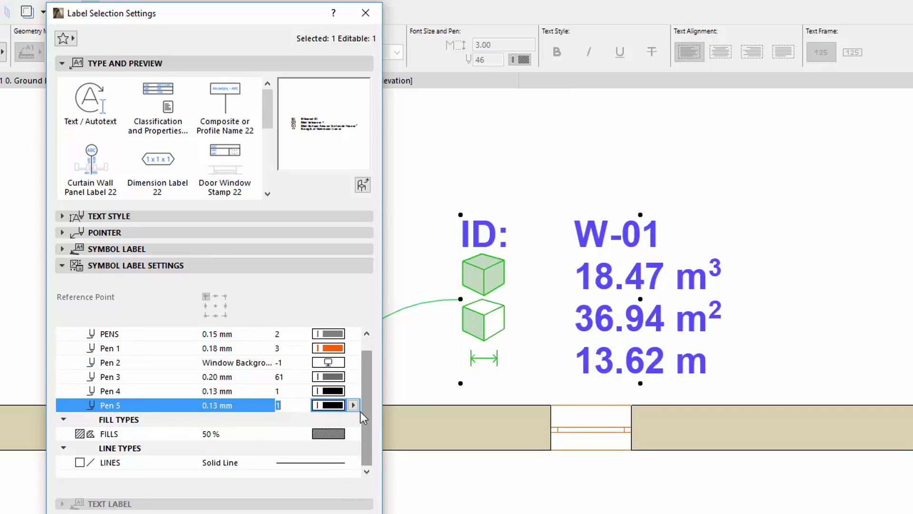
key(Return)
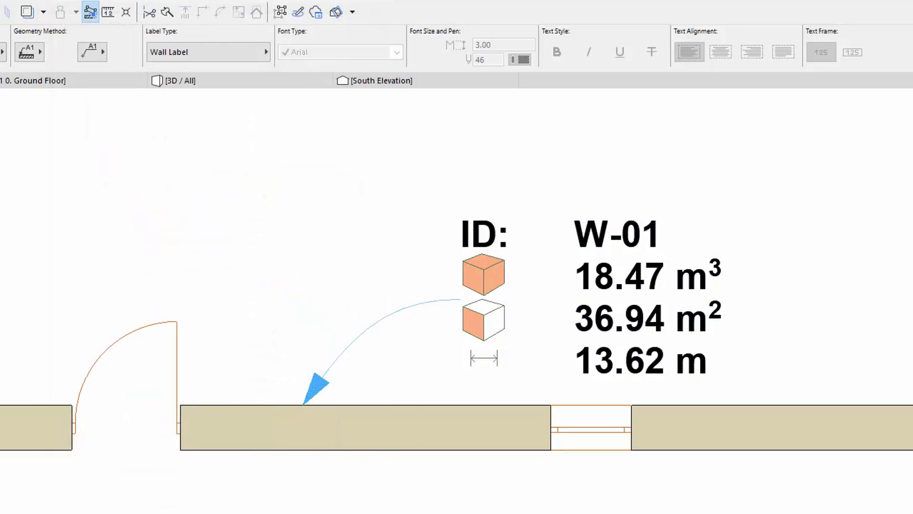